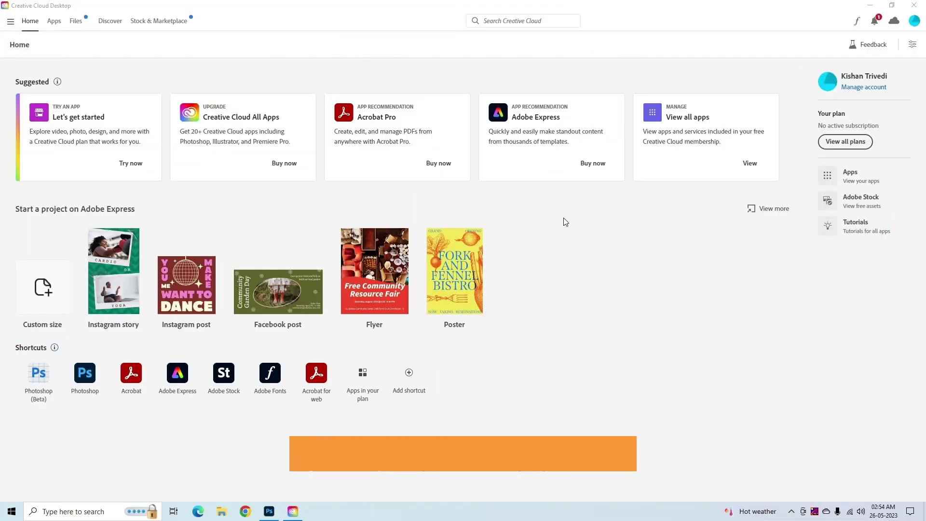
Launch Photoshop (Beta) from Creative Cloud's Beta apps list, opening the mountain lake Image 1.jpg.
left_click(66, 27)
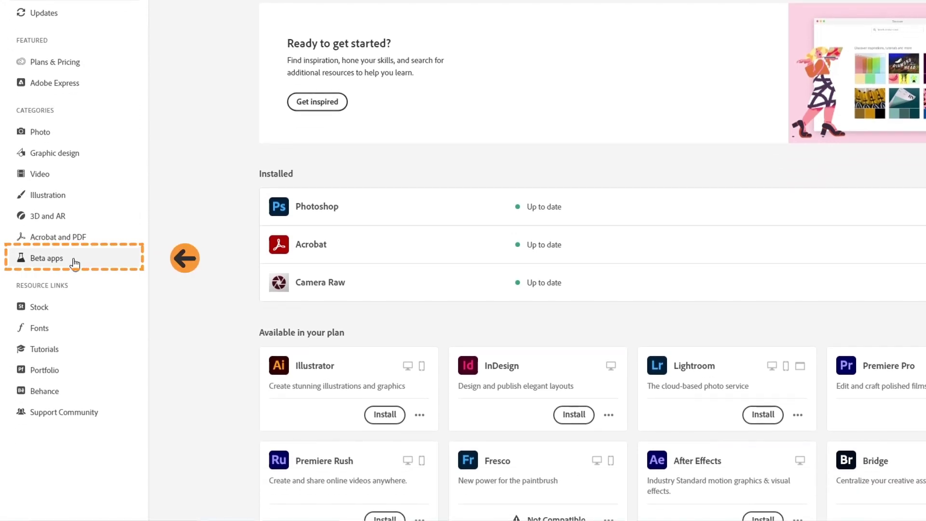
left_click(73, 263)
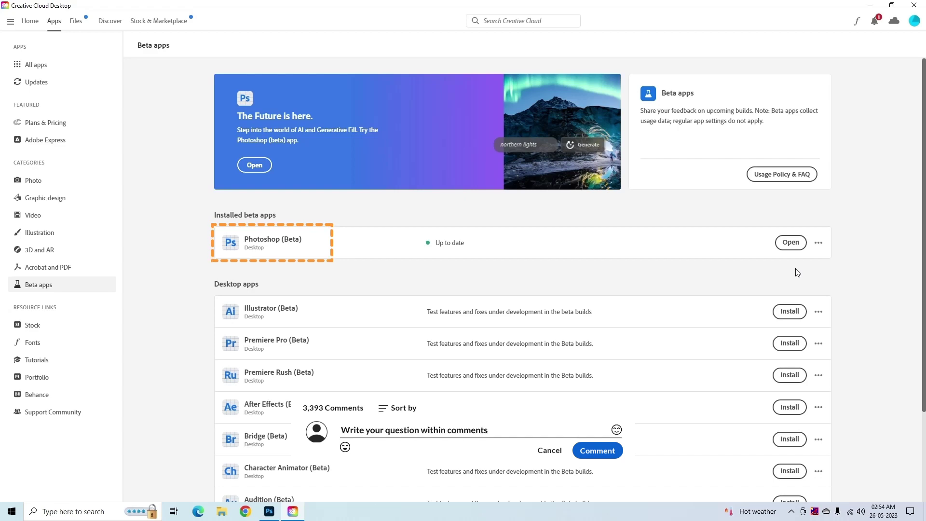
left_click(791, 243)
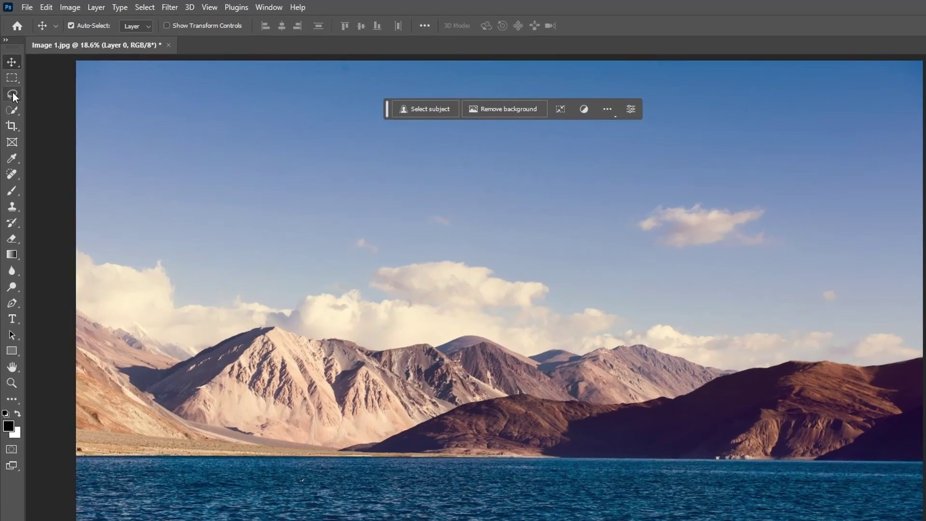
With the freehand Lasso Tool, loop around the mountains between the clouds and the lake shoreline.
left_click(13, 95)
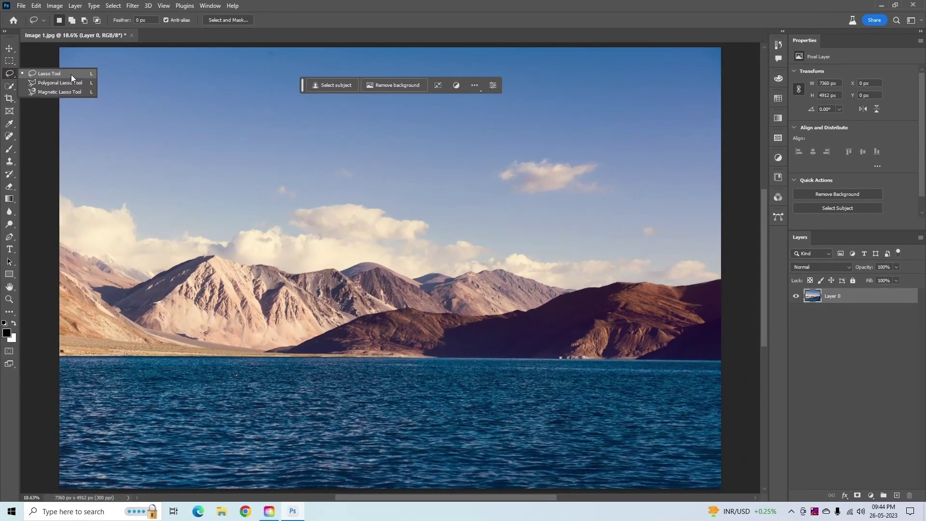
left_click(91, 94)
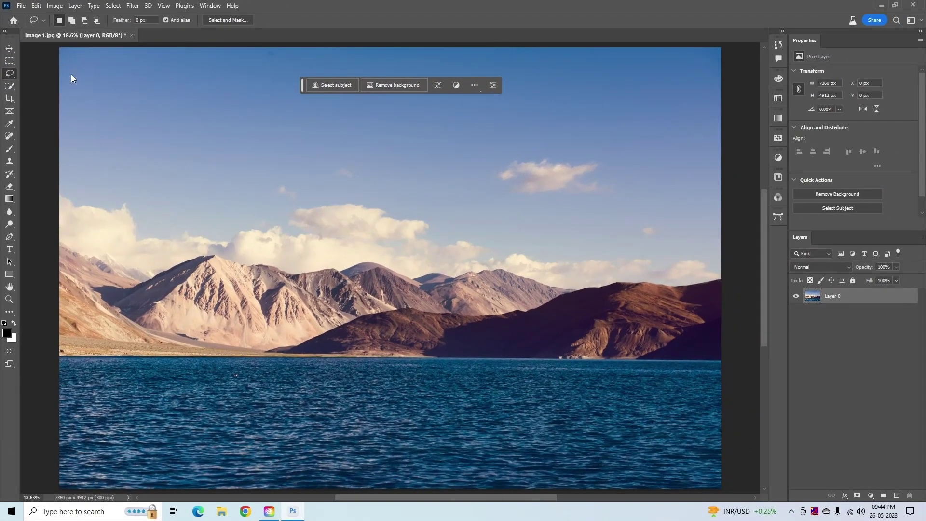
left_click_drag(57, 226, 118, 246)
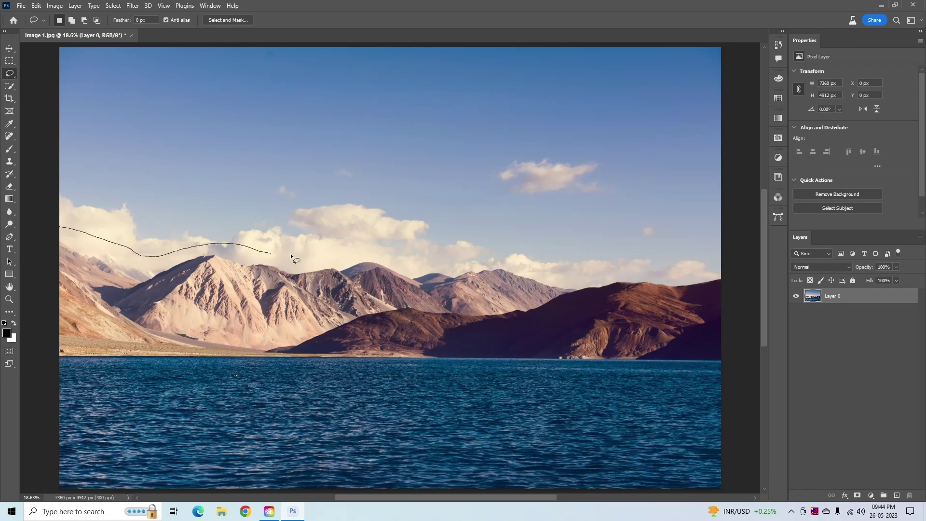
mouse_move(372, 253)
left_mouse_down()
mouse_move(736, 277)
mouse_move(735, 367)
left_mouse_up()
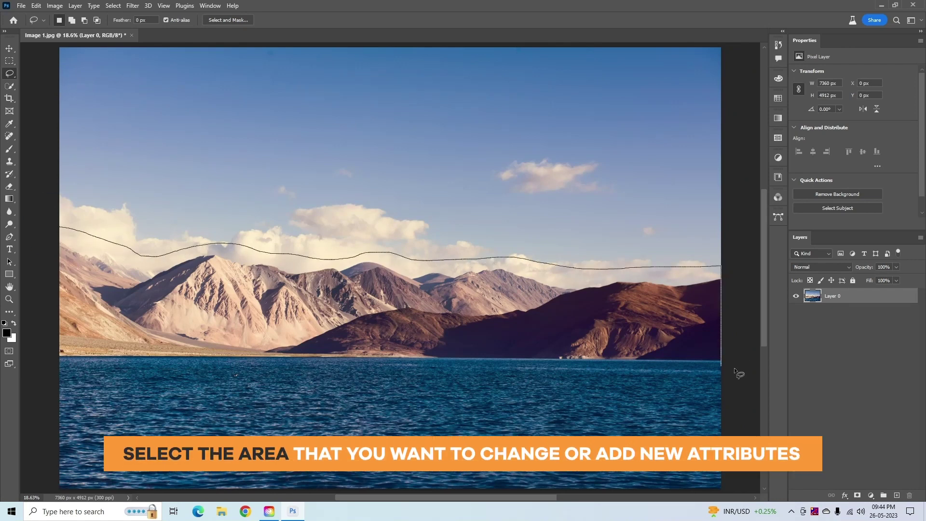
mouse_move(327, 363)
left_mouse_down()
mouse_move(85, 360)
mouse_move(43, 338)
left_mouse_up()
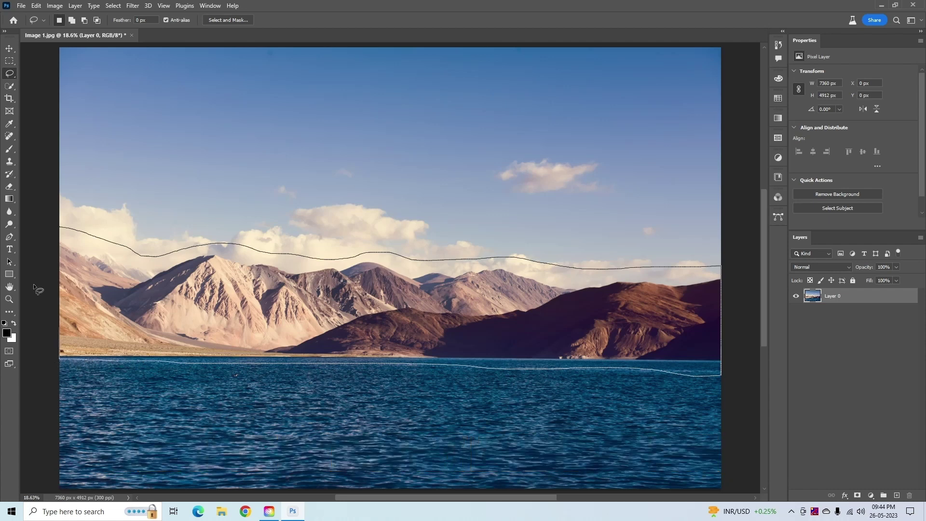
left_click_drag(35, 232, 37, 232)
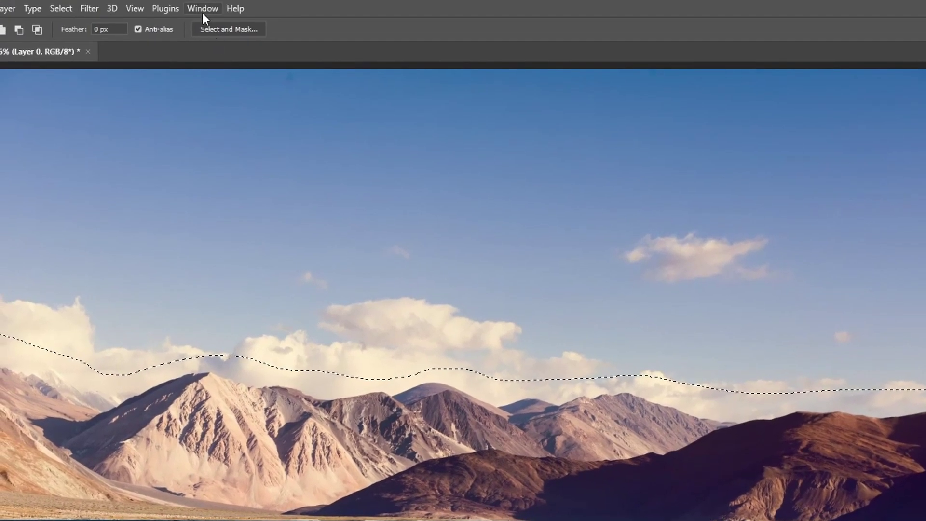
Show the Contextual Task Bar and generate a fill with the prompt 'snowy mountains'.
left_click(202, 11)
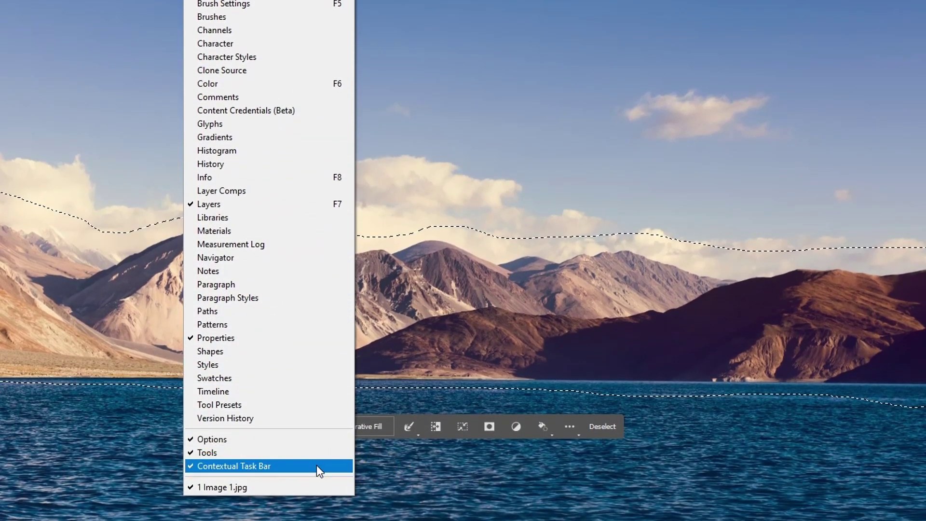
left_click(375, 465)
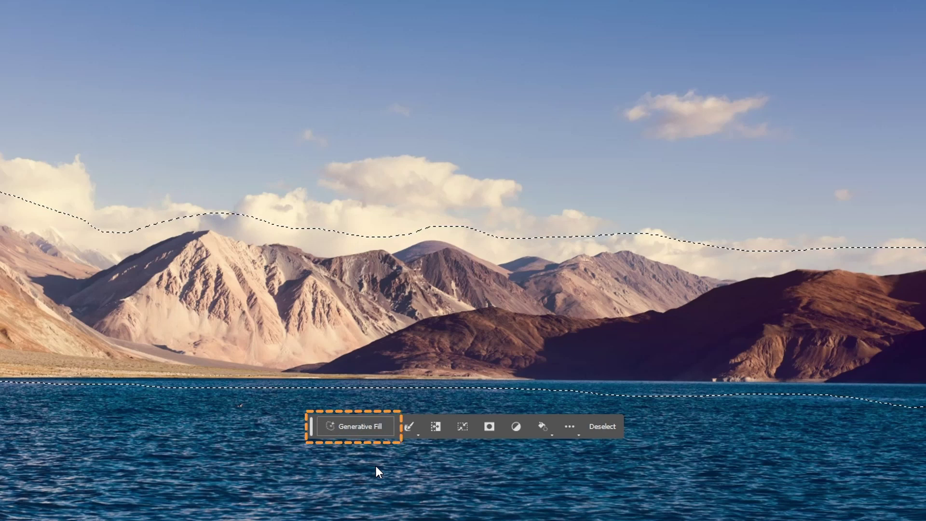
left_click(367, 427)
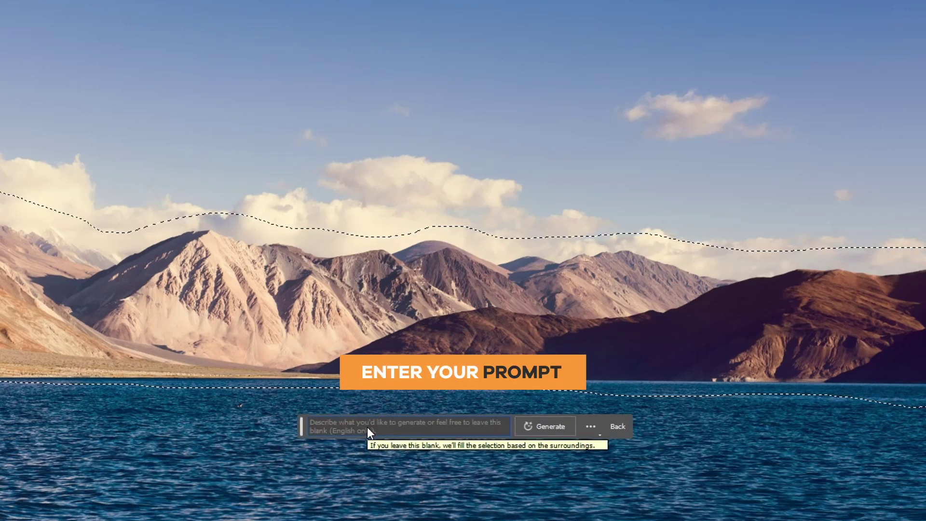
type("snowy ")
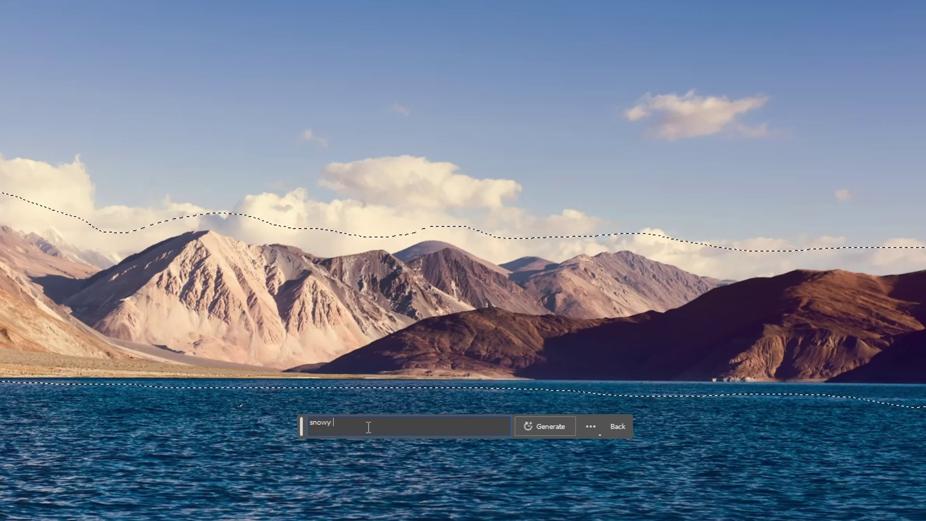
type("mountains")
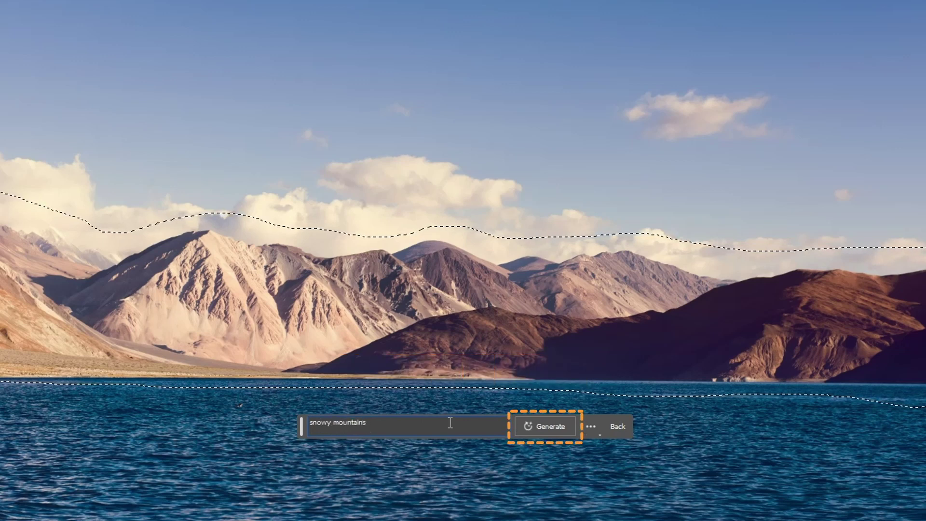
left_click(543, 431)
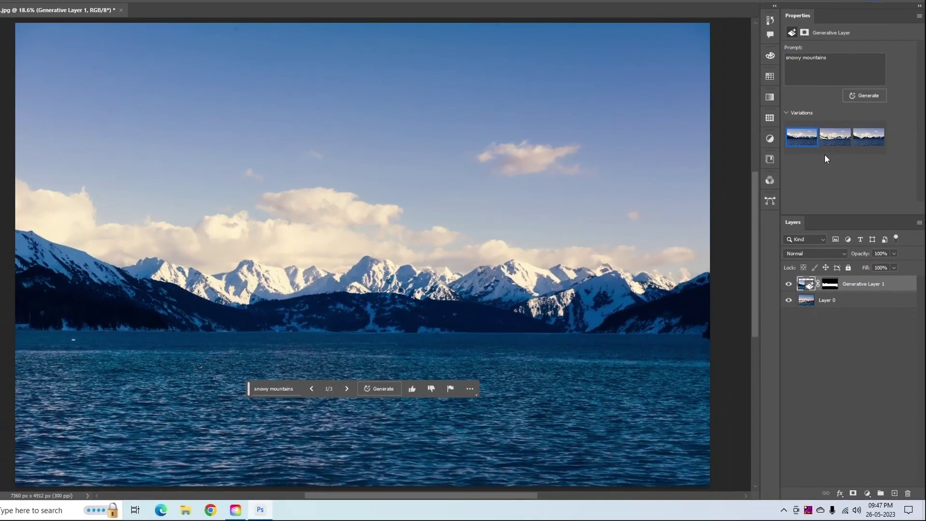
Preview the second and third snowy-mountain variations.
mouse_move(831, 140)
left_click(832, 142)
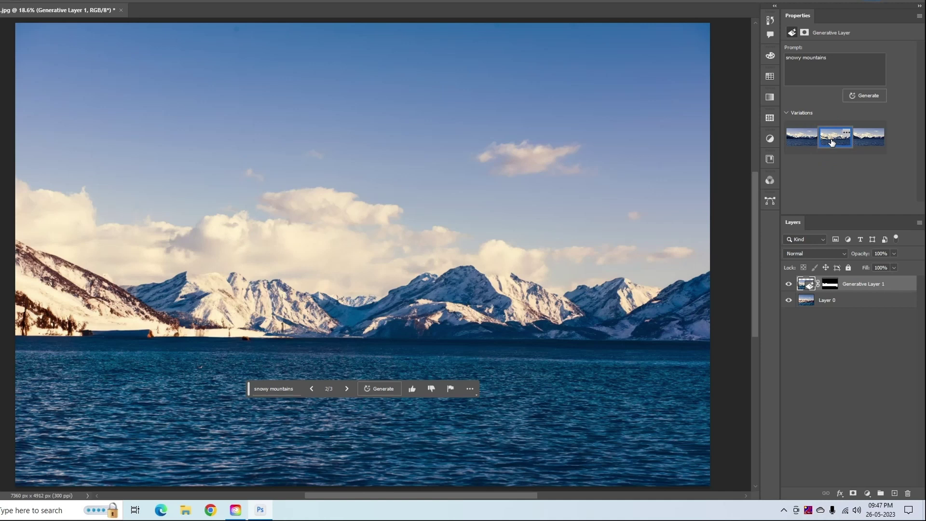
left_click(863, 141)
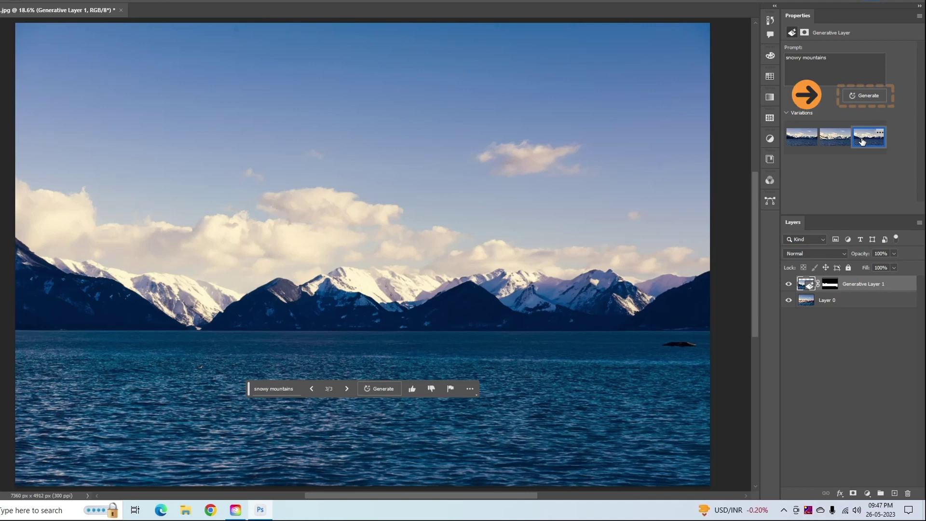
Generate three more variations and settle on variation 4 of 6.
left_click(861, 95)
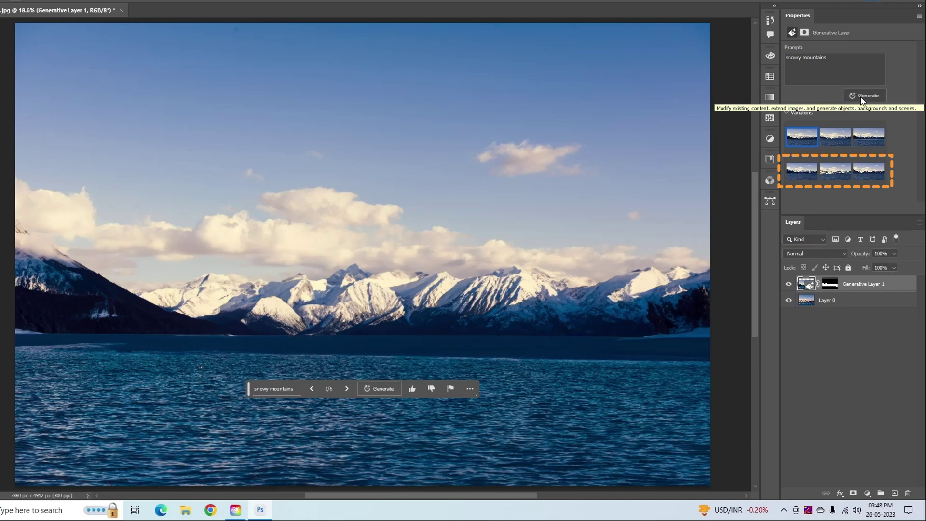
left_click(843, 141)
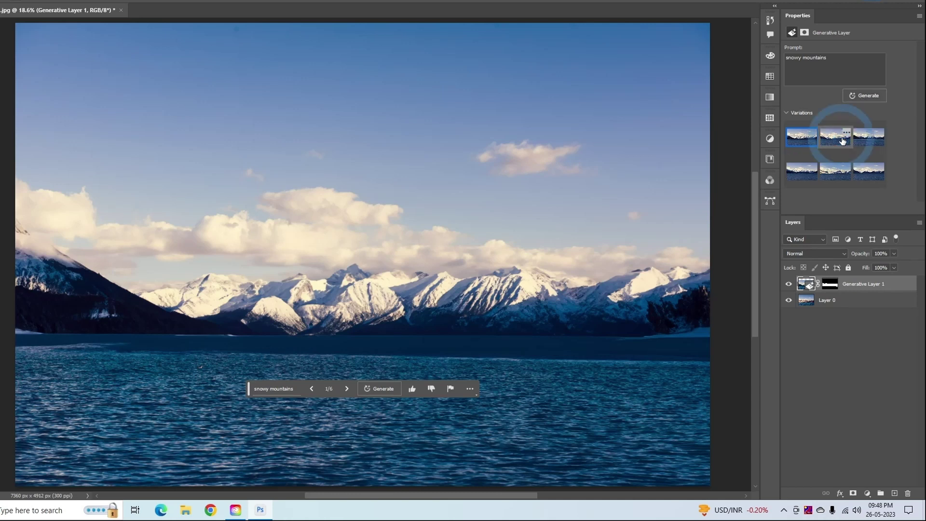
left_click(868, 141)
left_click(803, 172)
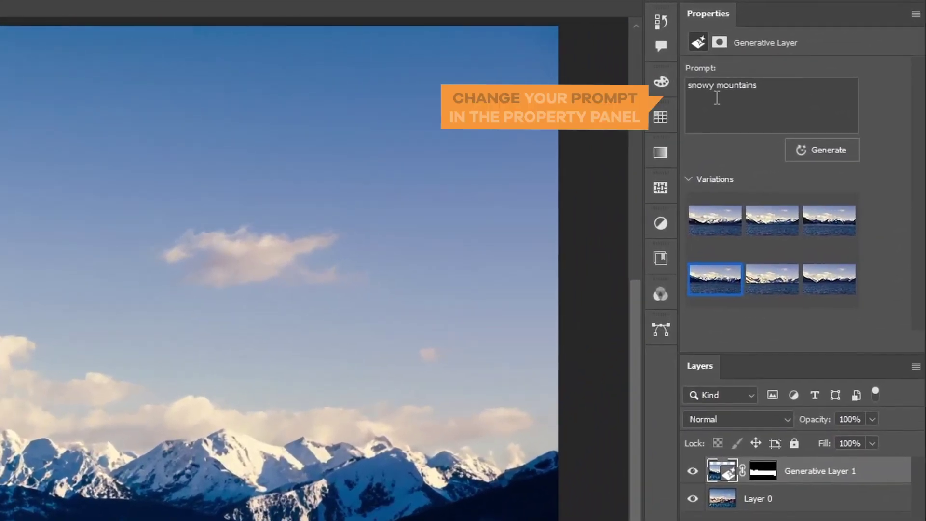
Change the prompt to 'forest mountains', regenerate, and keep the third new variation.
double_click(691, 88)
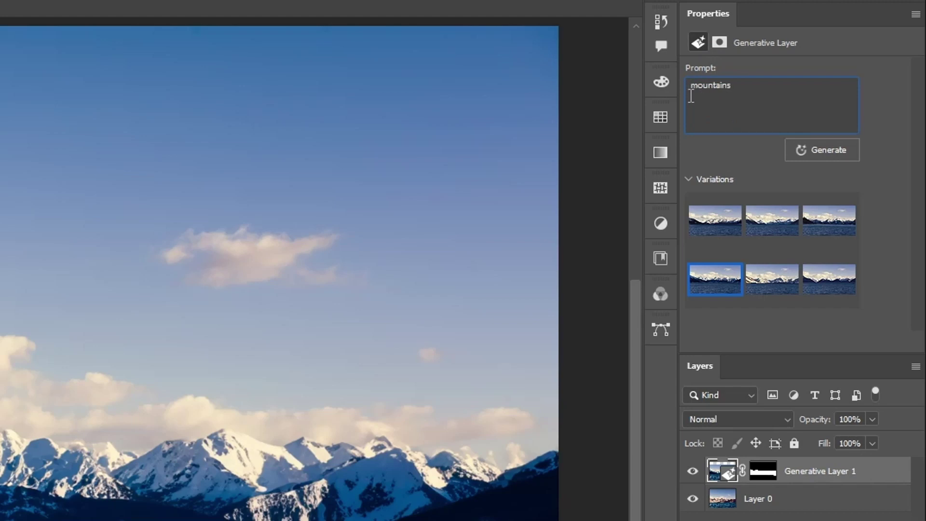
type("forest")
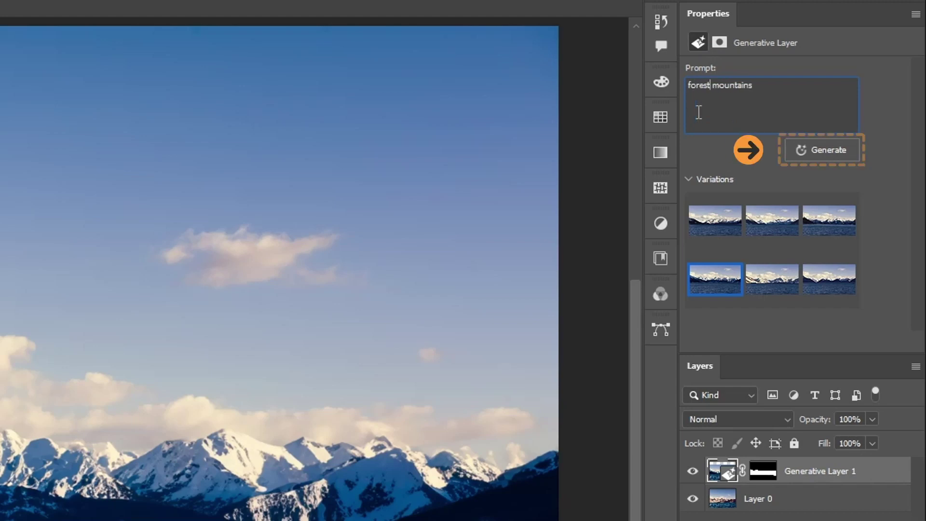
left_click(824, 146)
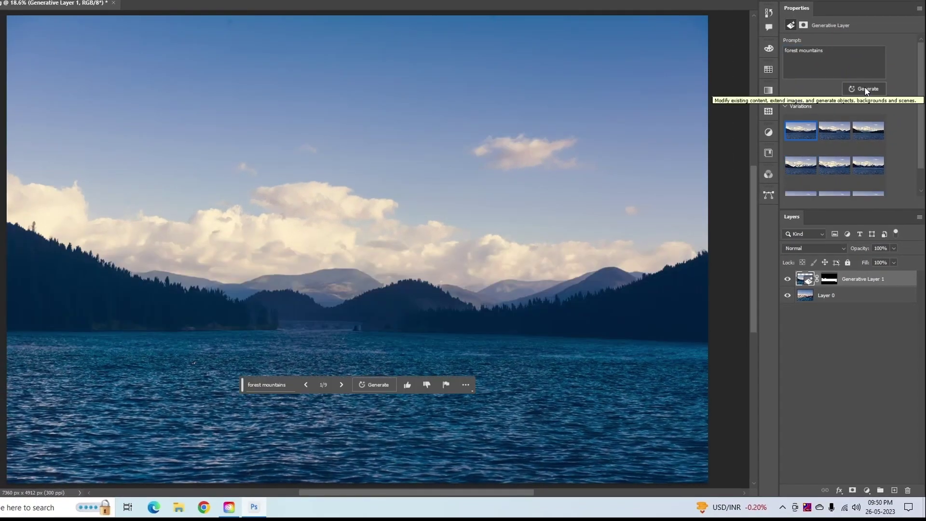
left_click(840, 134)
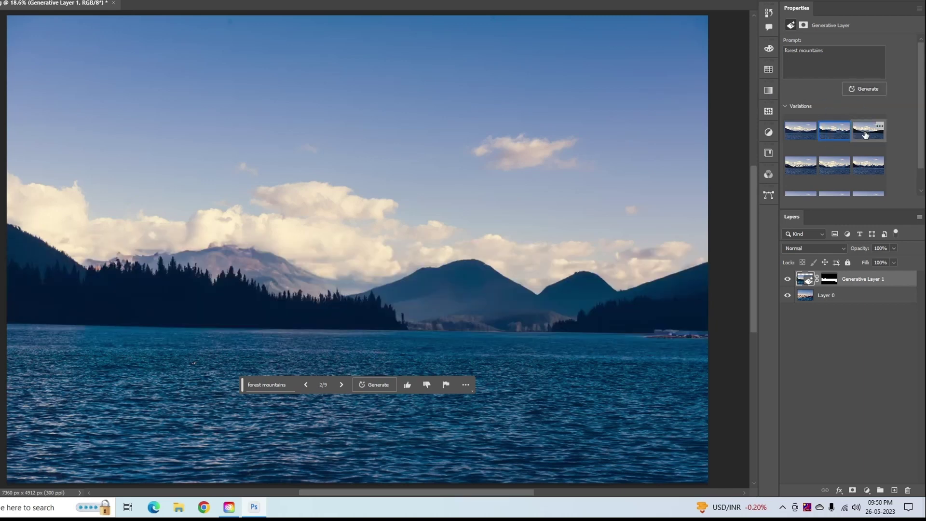
left_click(867, 134)
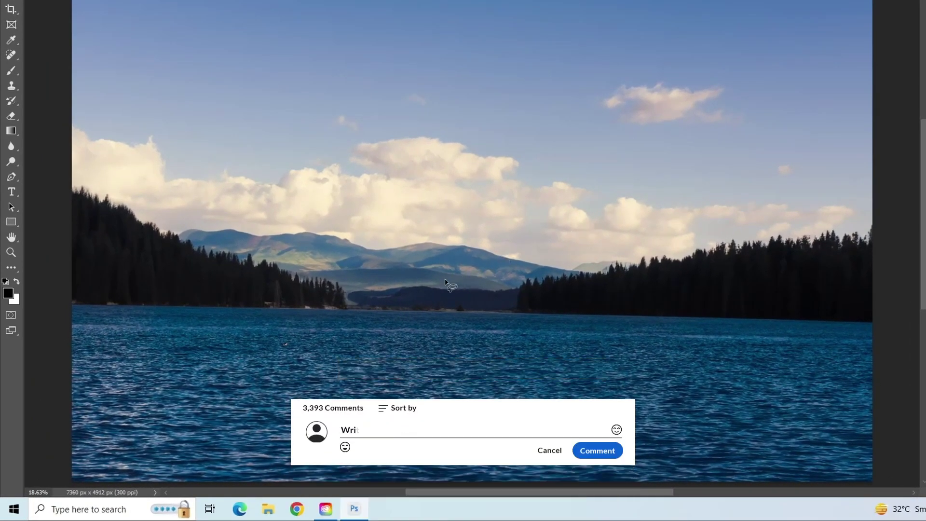
Lasso a patch of lake water, generate 'ship', and keep the third variation's red-hulled boat.
mouse_move(414, 282)
left_mouse_down()
mouse_move(344, 301)
mouse_move(334, 351)
mouse_move(342, 388)
mouse_move(661, 349)
mouse_move(605, 301)
mouse_move(526, 280)
mouse_move(451, 280)
left_mouse_up()
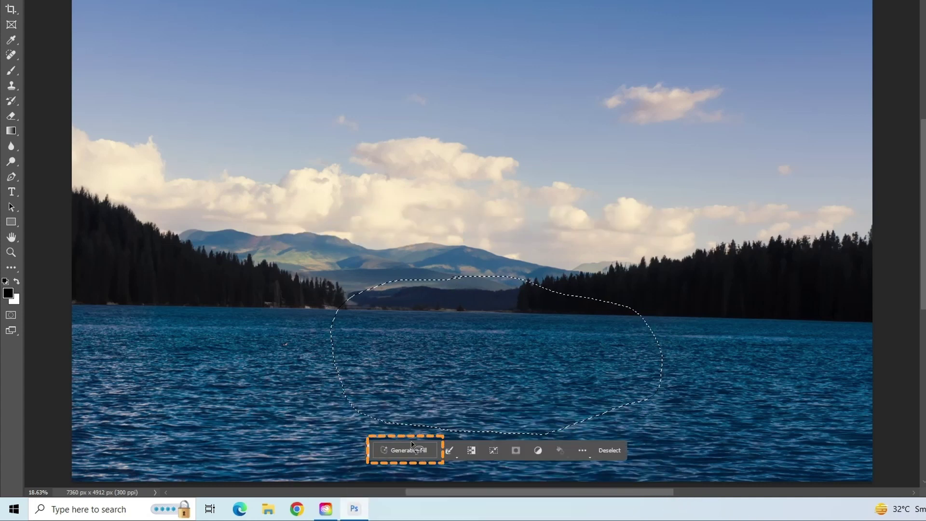
left_click(411, 453)
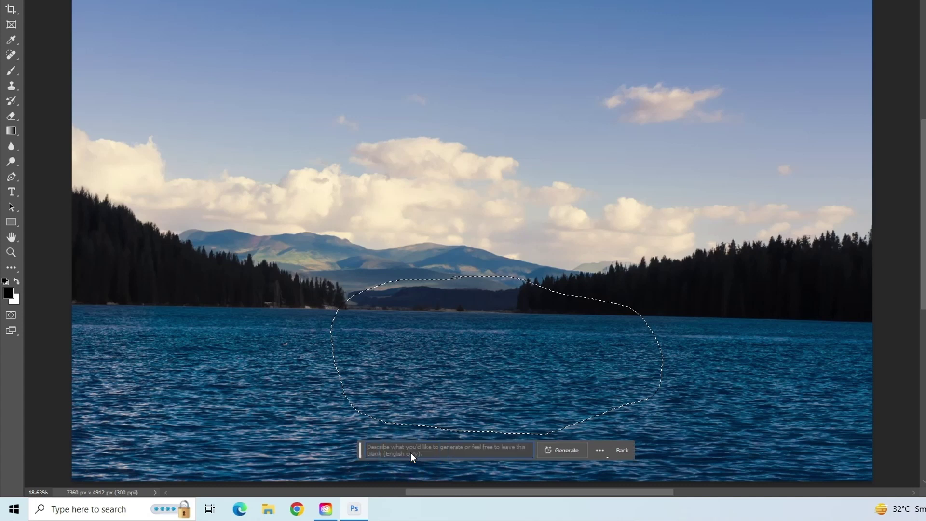
type("ship")
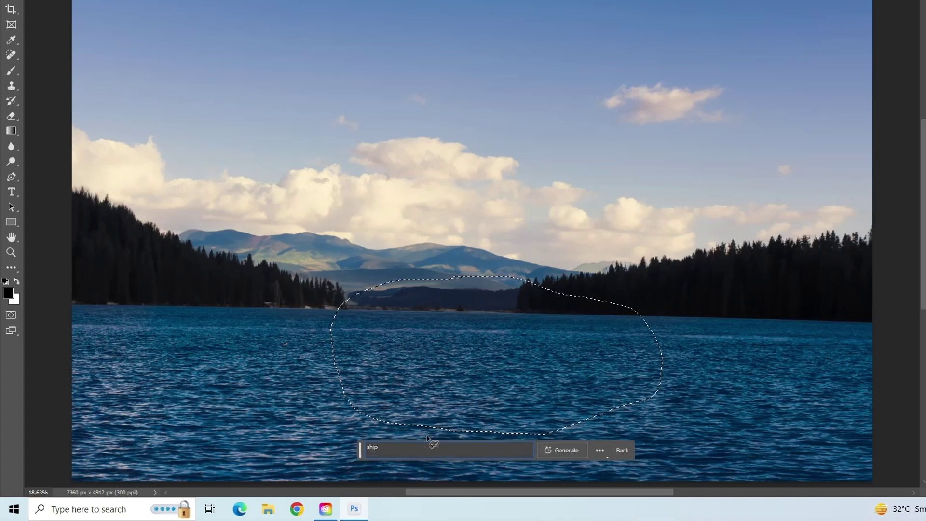
left_click(573, 453)
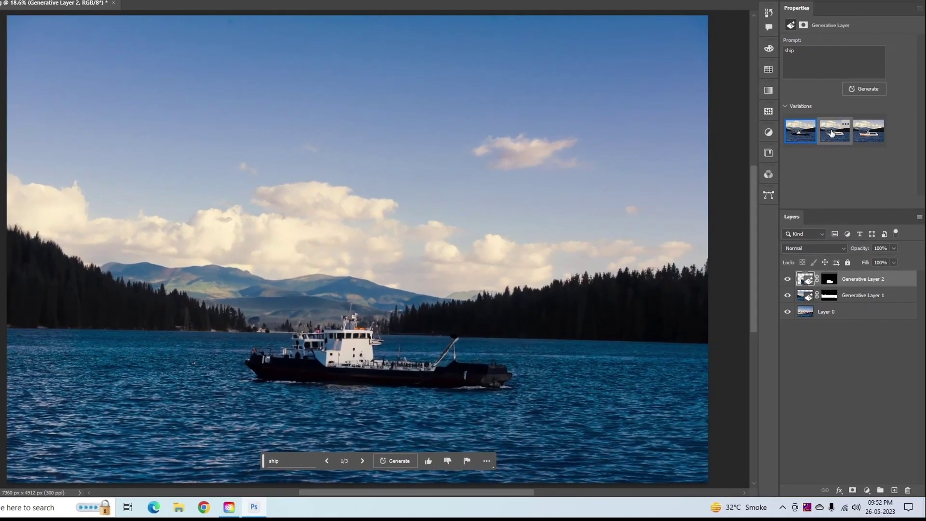
left_click(832, 133)
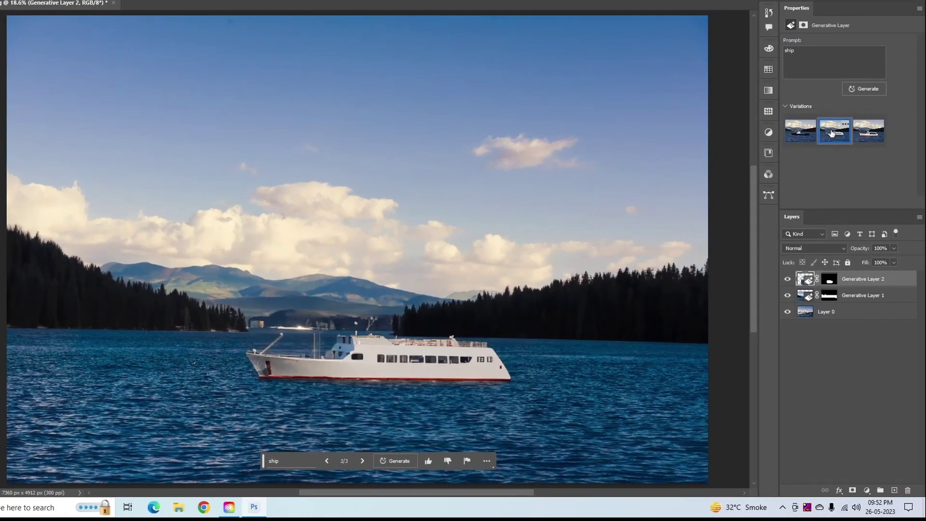
left_click(868, 132)
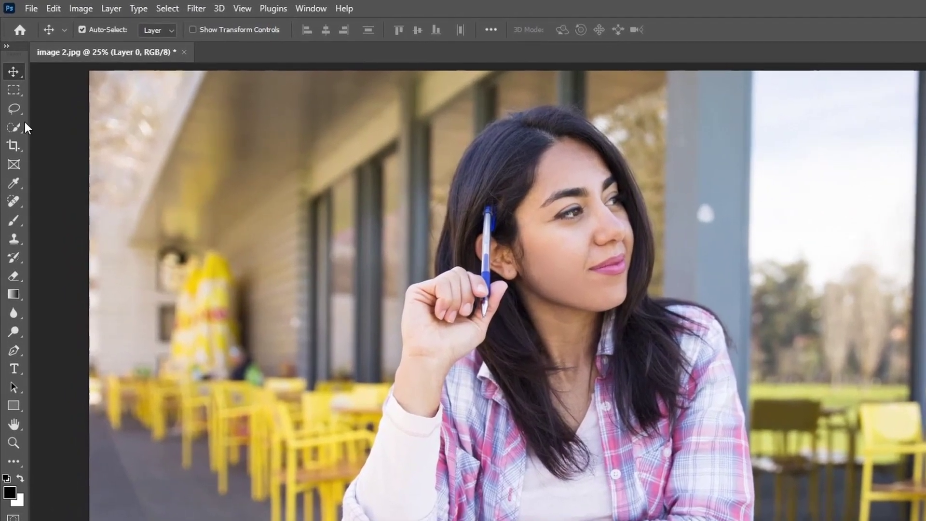
Lasso the woman and her table items in the café photo and open the Generative Fill prompt.
left_click_drag(15, 109, 69, 107)
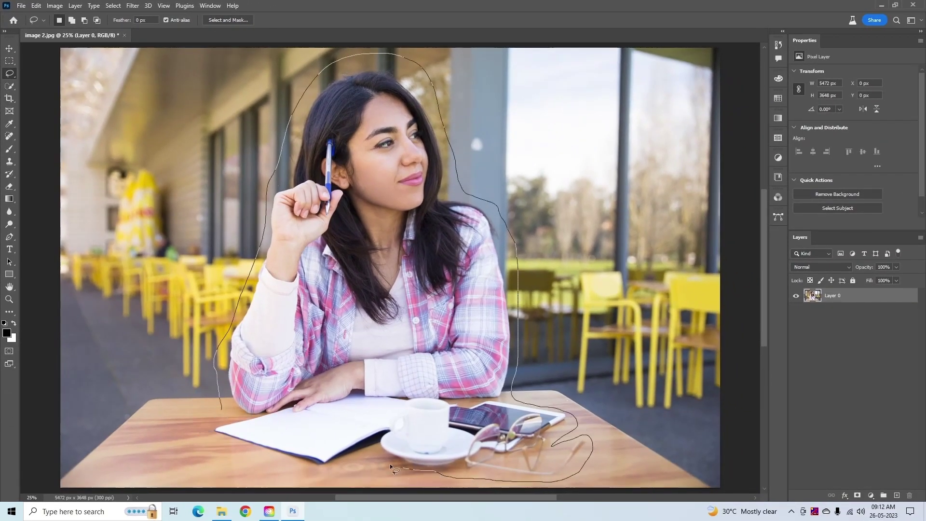
left_click_drag(204, 425, 205, 424)
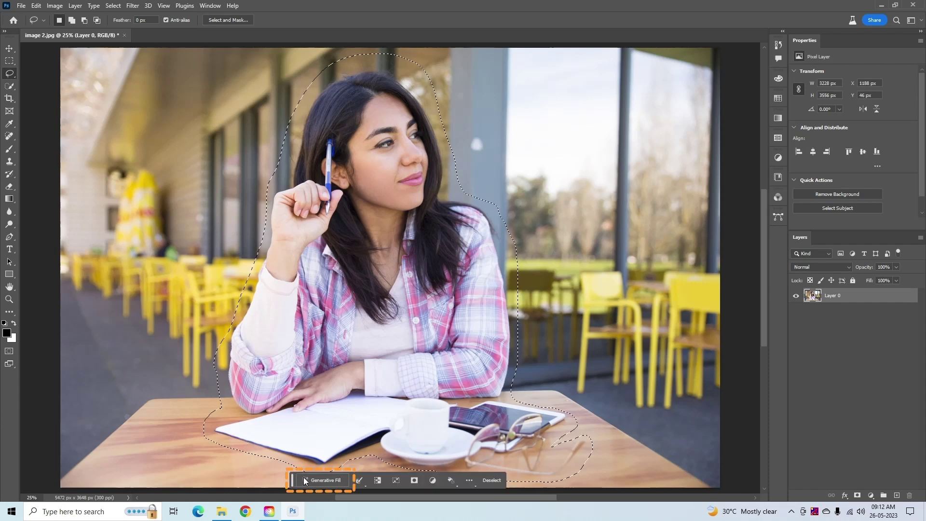
left_click(323, 480)
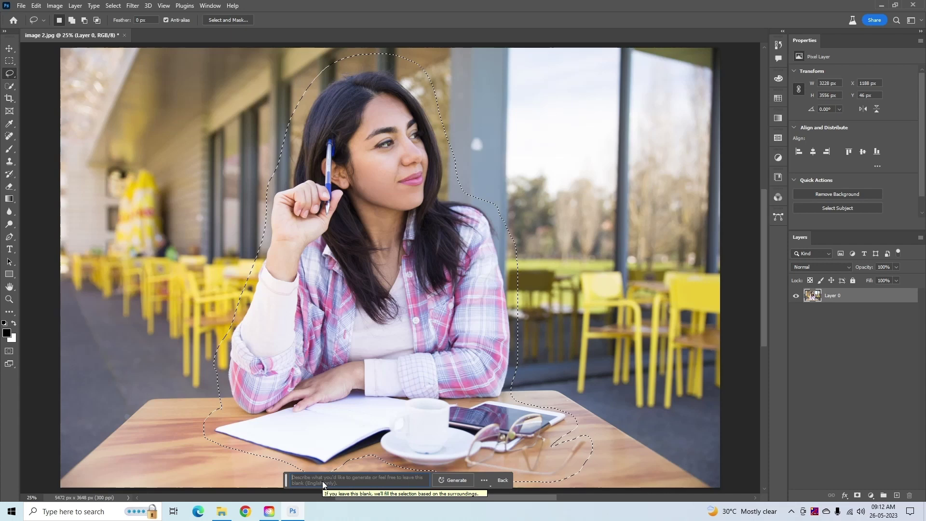
Generate with an empty prompt to erase the woman, then keep the third variation.
left_click(450, 480)
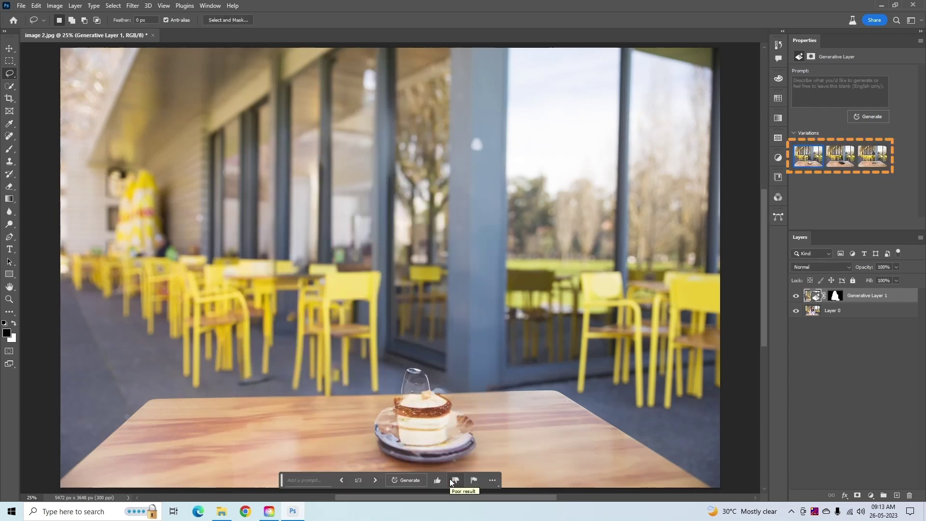
left_click(837, 165)
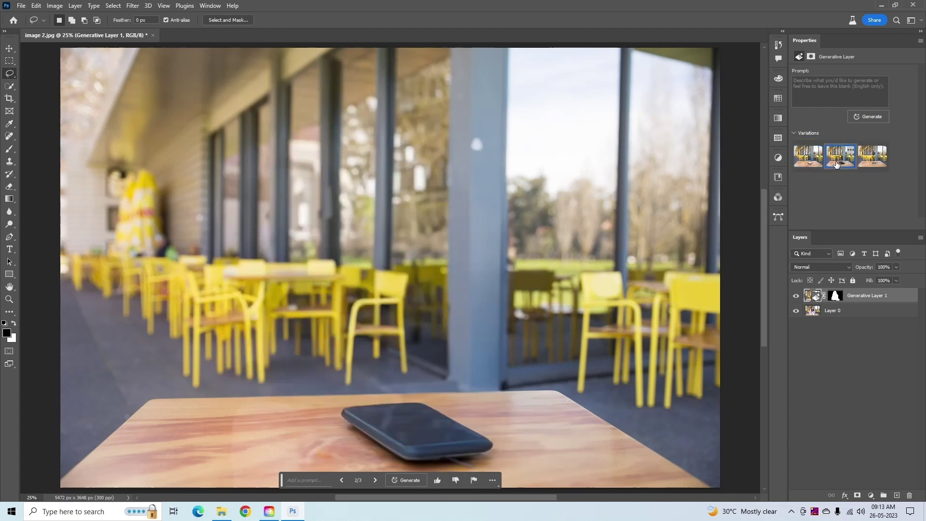
left_click(867, 162)
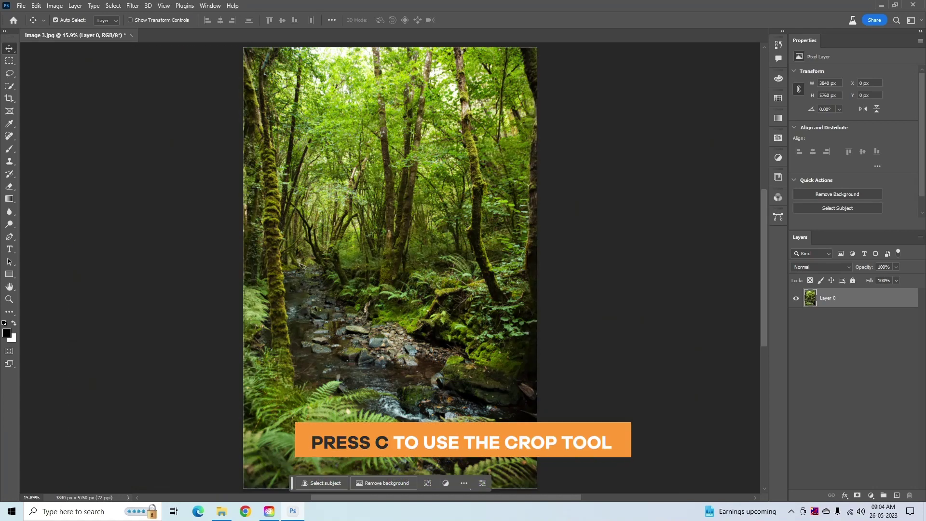
Crop the forest canvas wider on both sides to 8360 × 5760 px.
key("c")
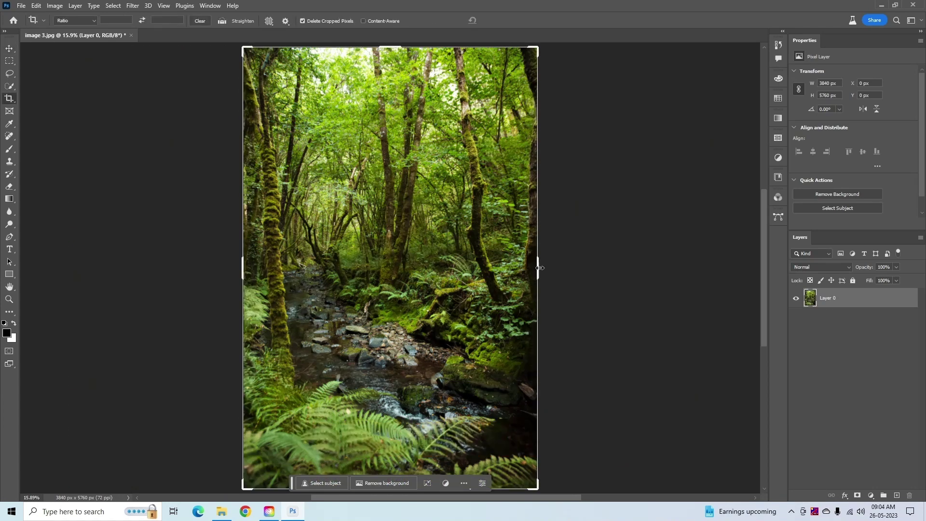
left_click_drag(540, 268, 714, 267)
key("Return")
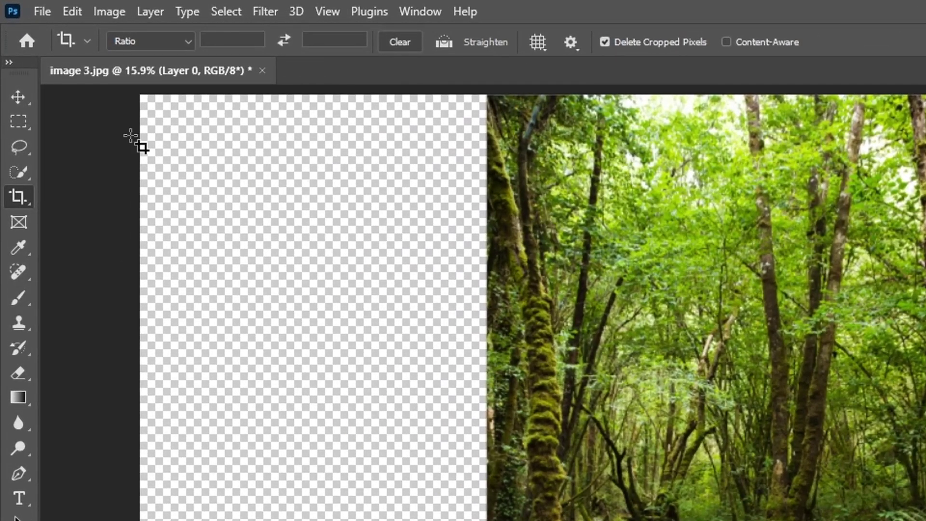
Switch to the Rectangular Marquee Tool.
left_click(17, 124)
right_click(17, 126)
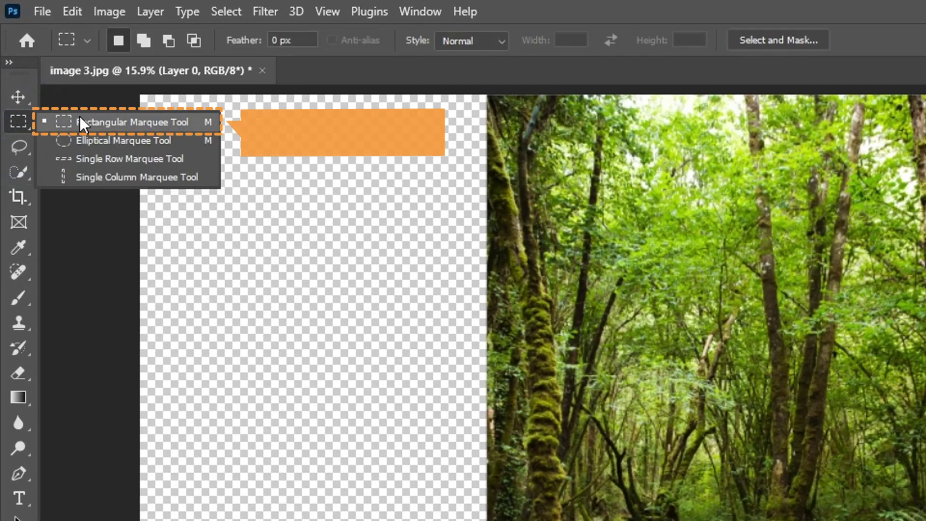
left_click(103, 121)
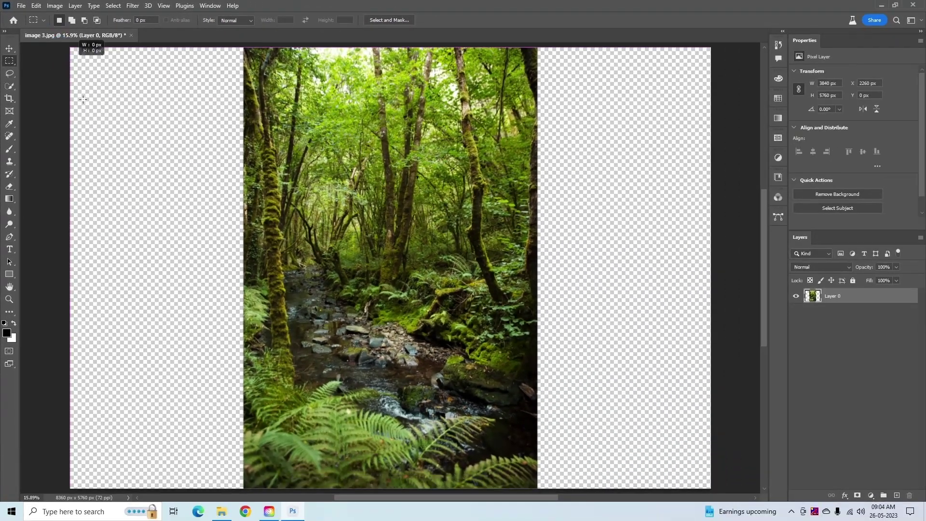
Marquee-select the left and right transparent margins together and open the Generative Fill prompt.
left_click_drag(83, 100, 253, 487)
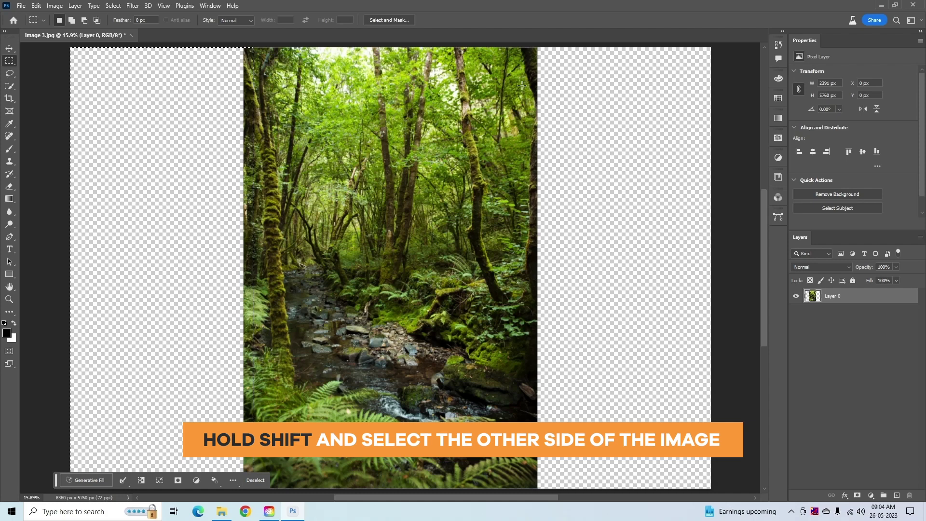
left_click_drag(529, 46, 760, 497)
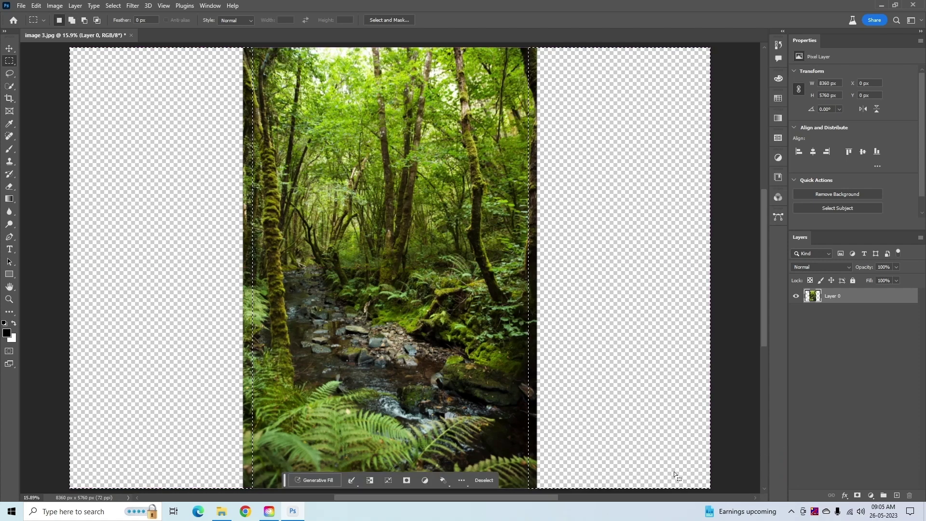
left_click(328, 477)
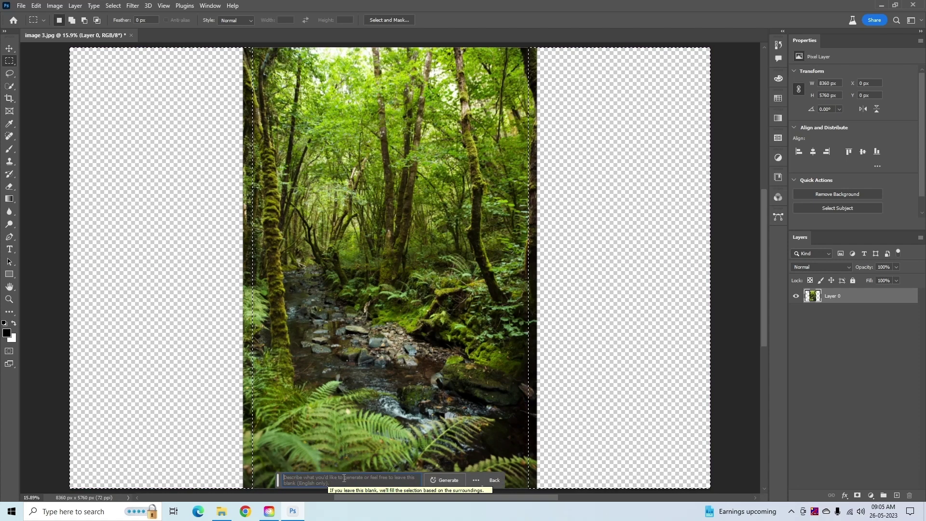
Generate forest content in both empty side margins and keep the third variation.
left_click(434, 481)
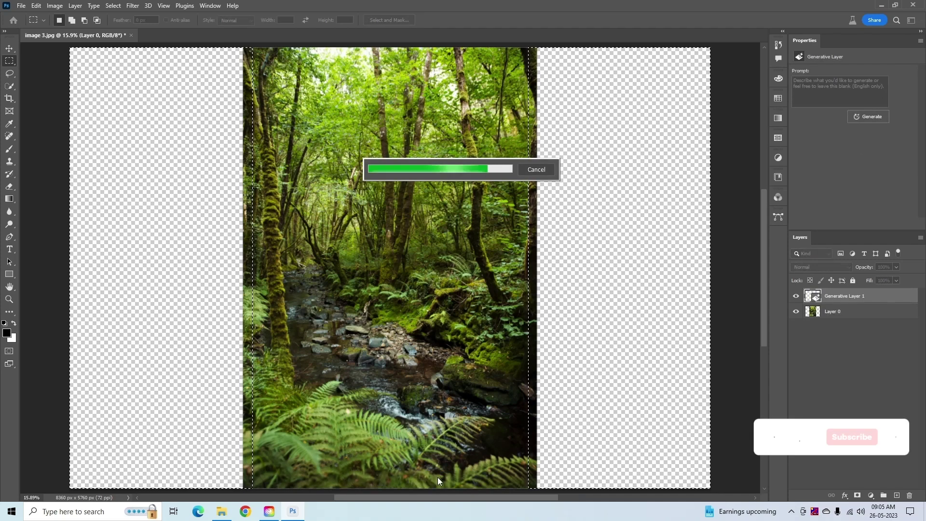
left_click(439, 480)
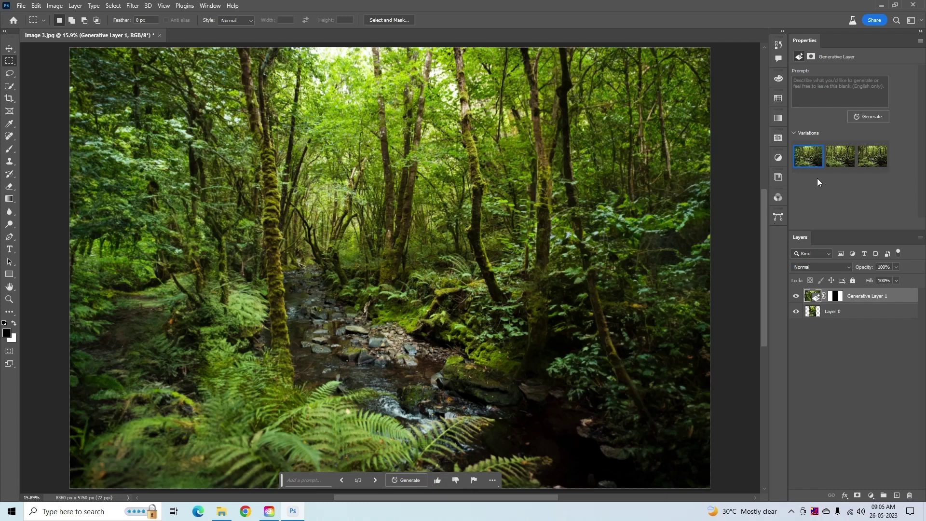
left_click(834, 166)
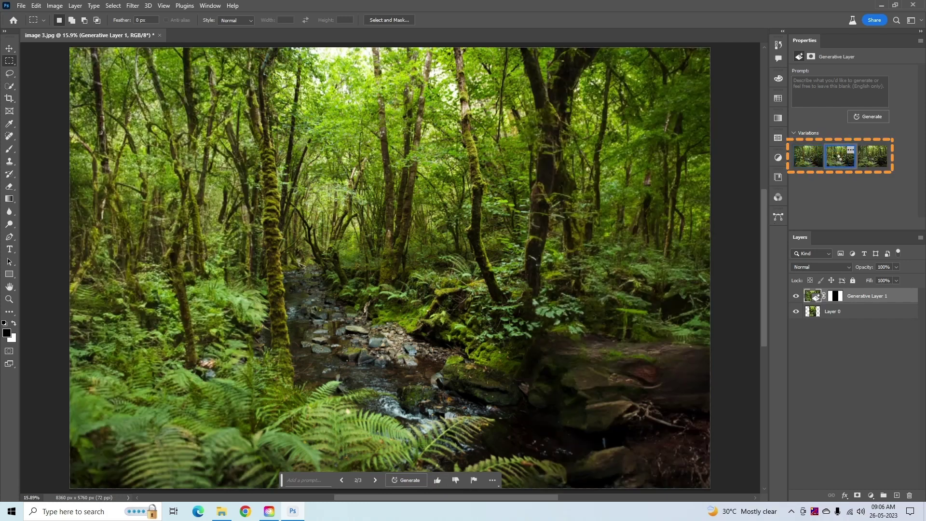
left_click(867, 161)
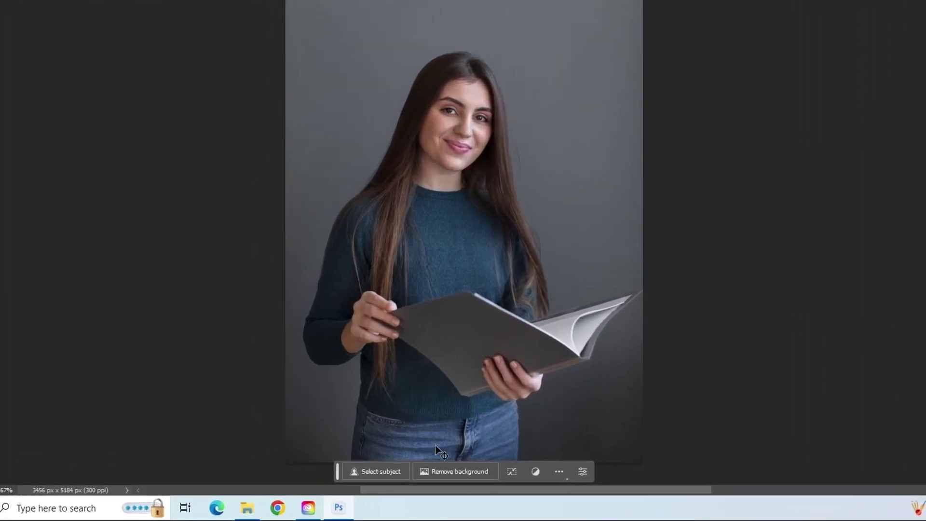
Select the woman, invert to the grey backdrop, and bring up Generative Fill for it.
left_click(390, 466)
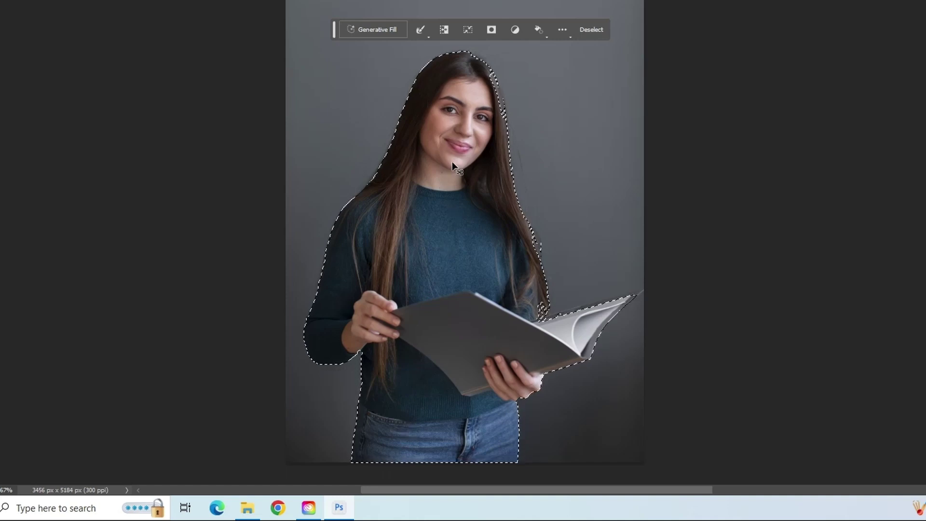
left_click(447, 29)
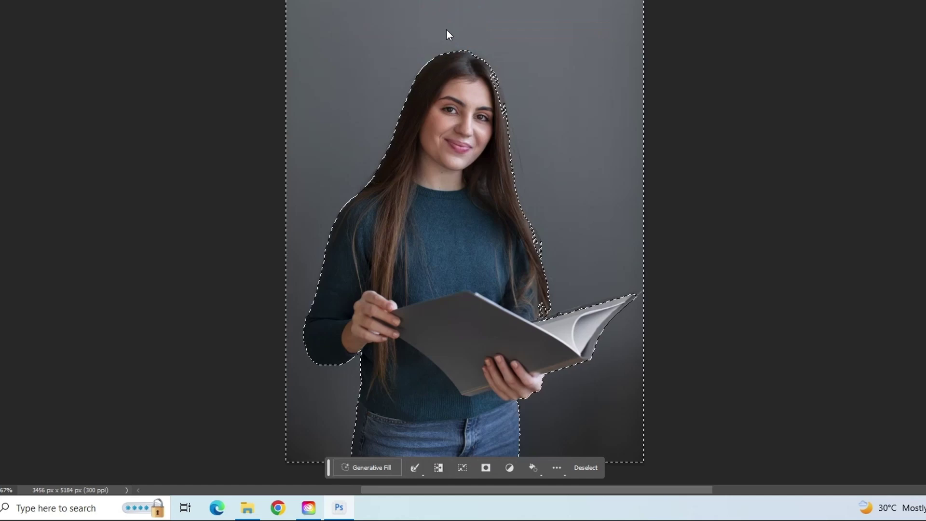
left_click(364, 465)
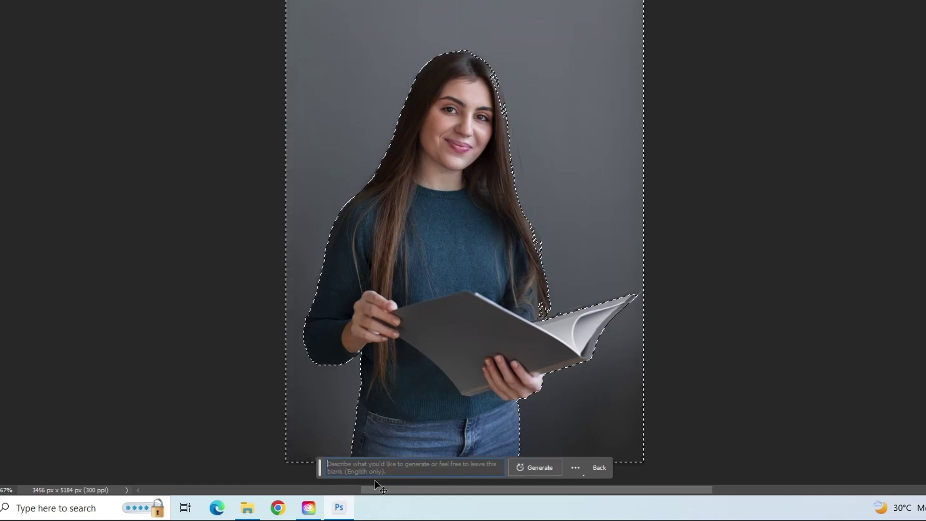
Generate a 'classroom' fill for the backdrop and cycle through its second and third variations.
type("classroom")
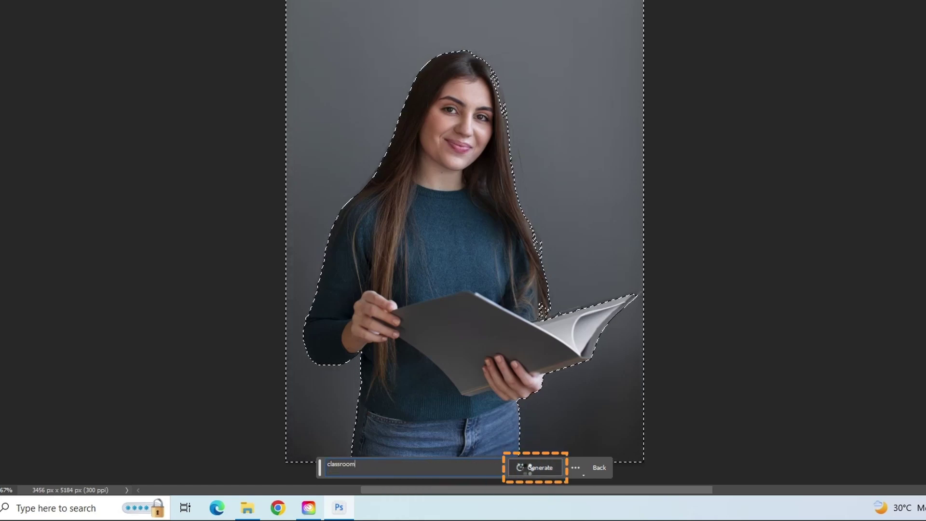
left_click(530, 468)
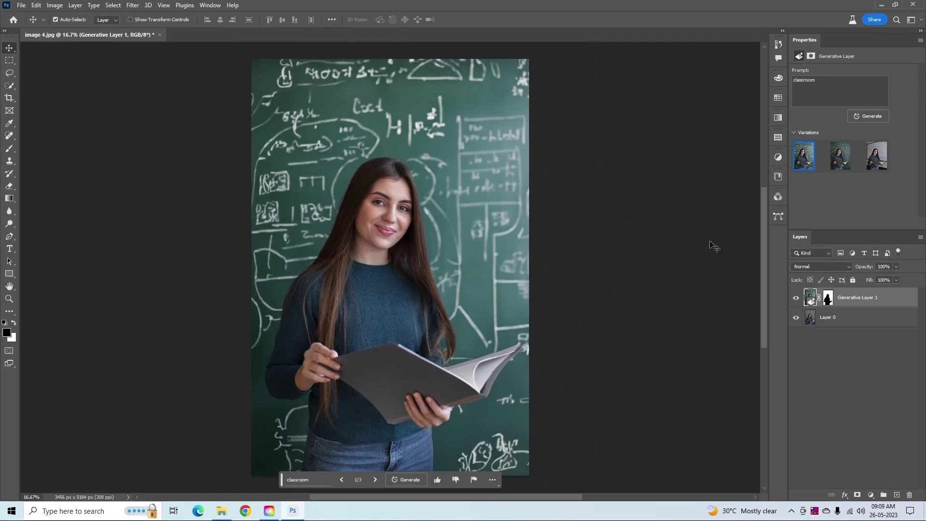
left_click(839, 156)
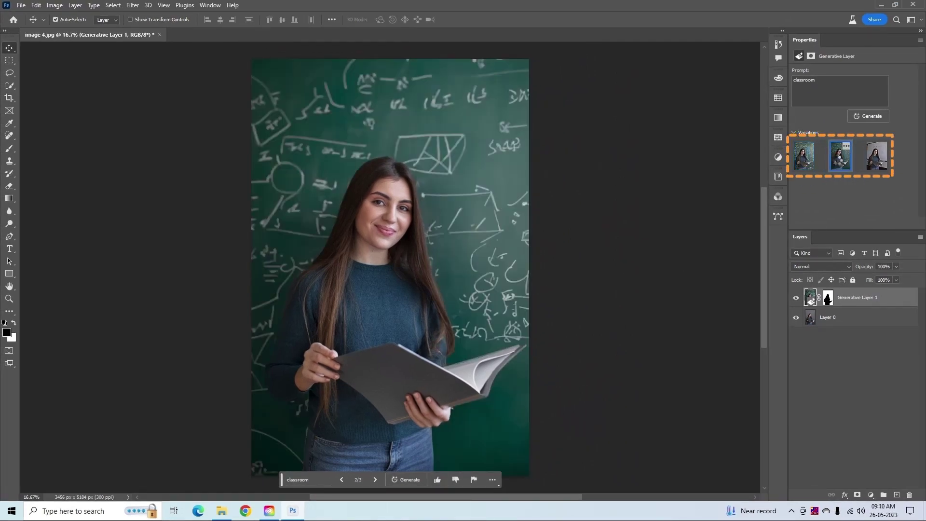
left_click(870, 161)
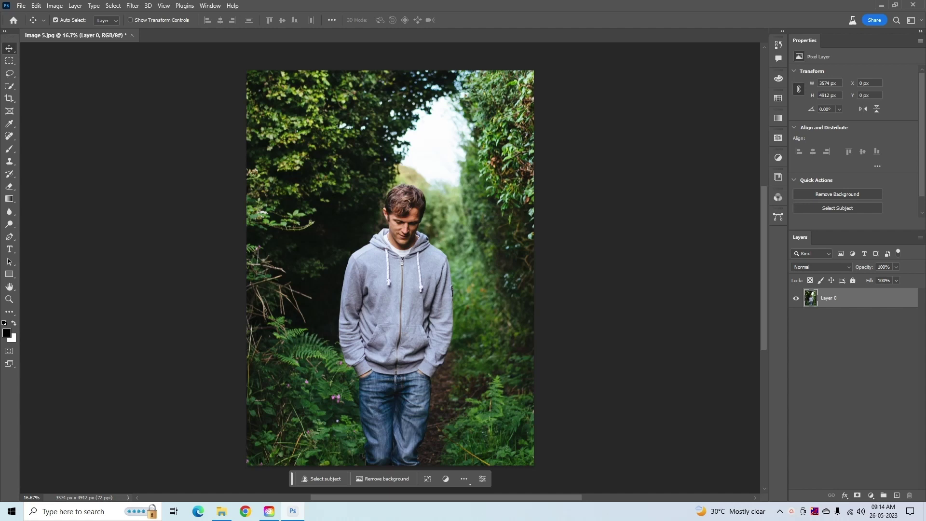
Crop-extend the hedge-lane canvas downward to 6925 px tall and fit it on screen.
key("ctrl+minus")
key("ctrl+minus")
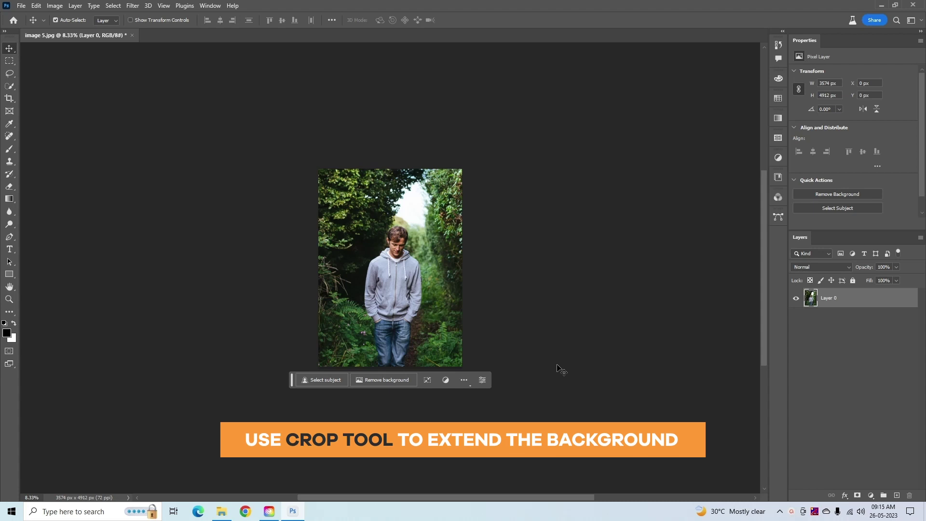
key("c")
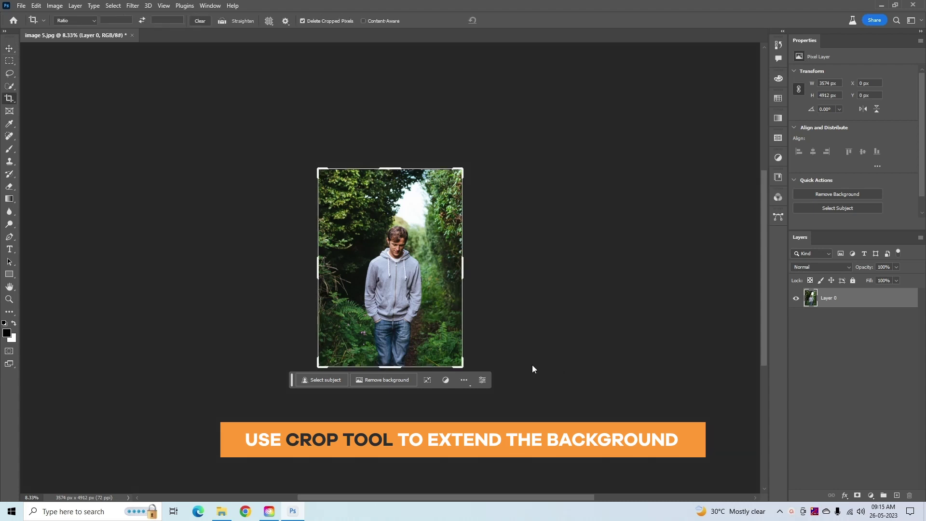
left_click_drag(390, 366, 398, 407)
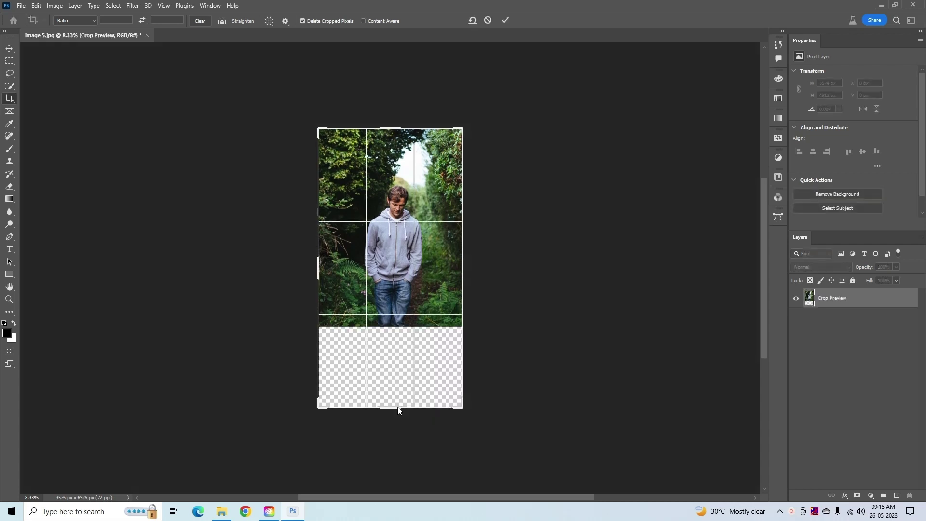
key("Return")
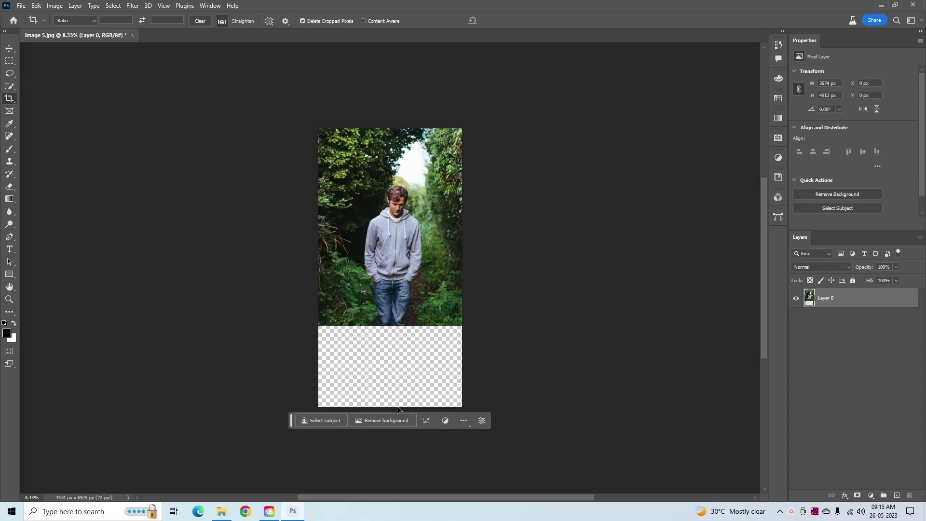
key("ctrl+0")
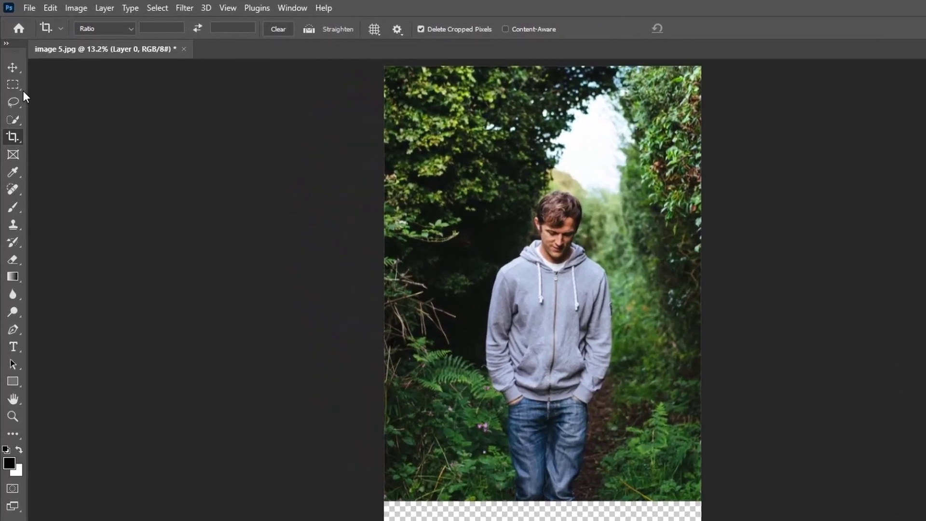
Rectangle-select the transparent bottom strip plus the photo's lower edge for Generative Fill.
left_click(9, 61)
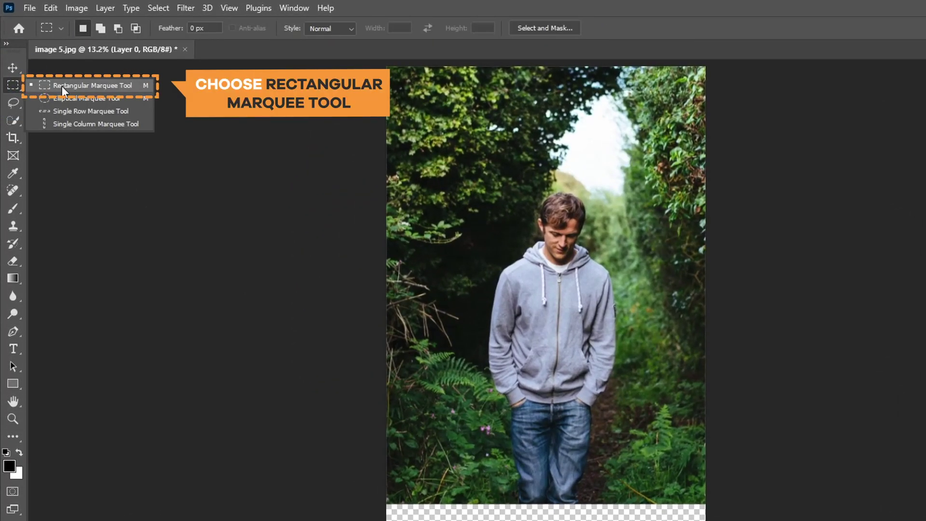
left_click(62, 86)
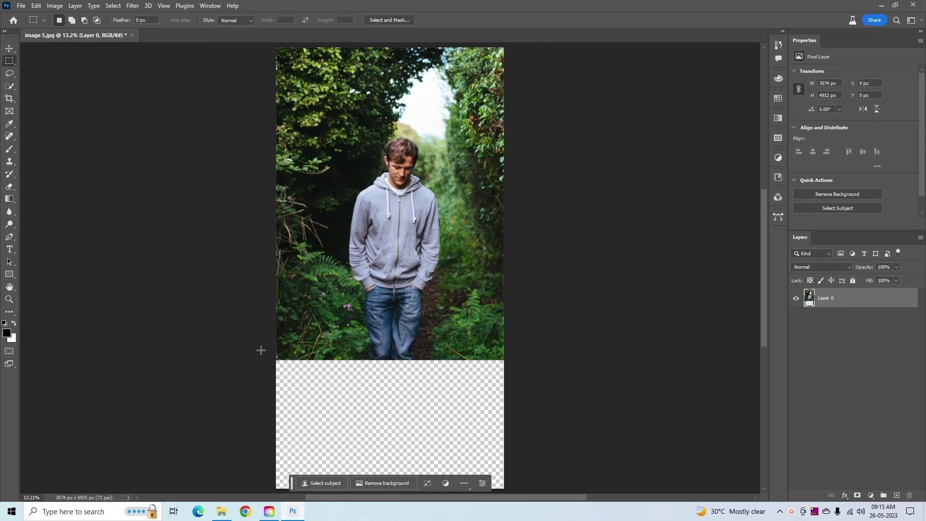
left_click_drag(261, 350, 509, 494)
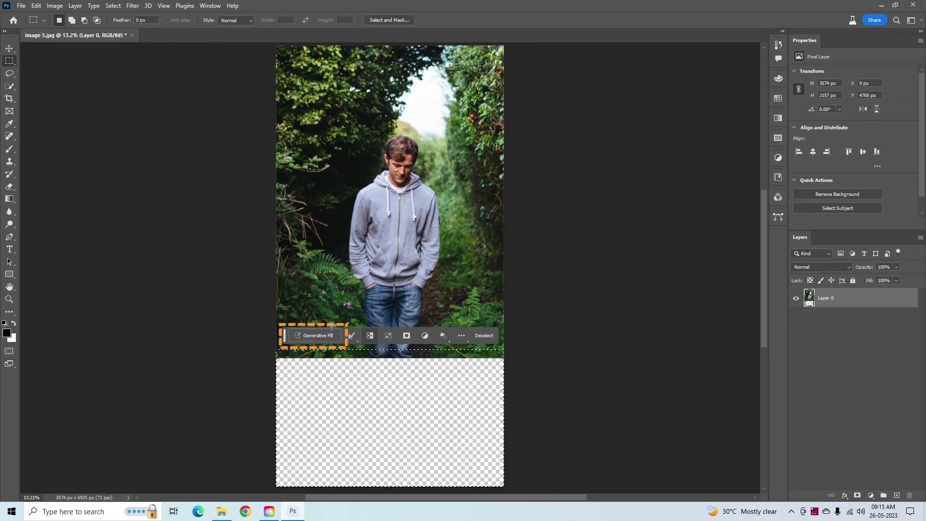
left_click(316, 336)
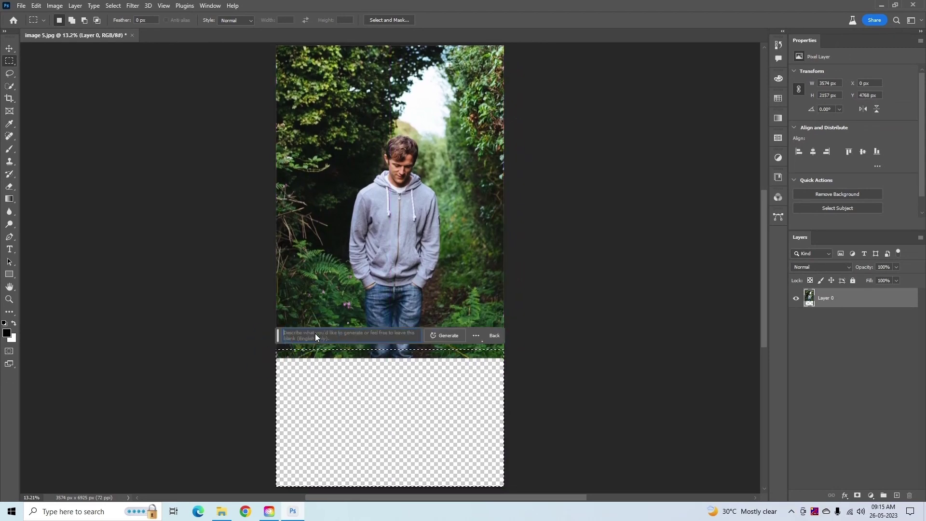
Generate prompt-less fill completing the man's legs and leafy path, keeping variation 3 of 3.
left_click(440, 337)
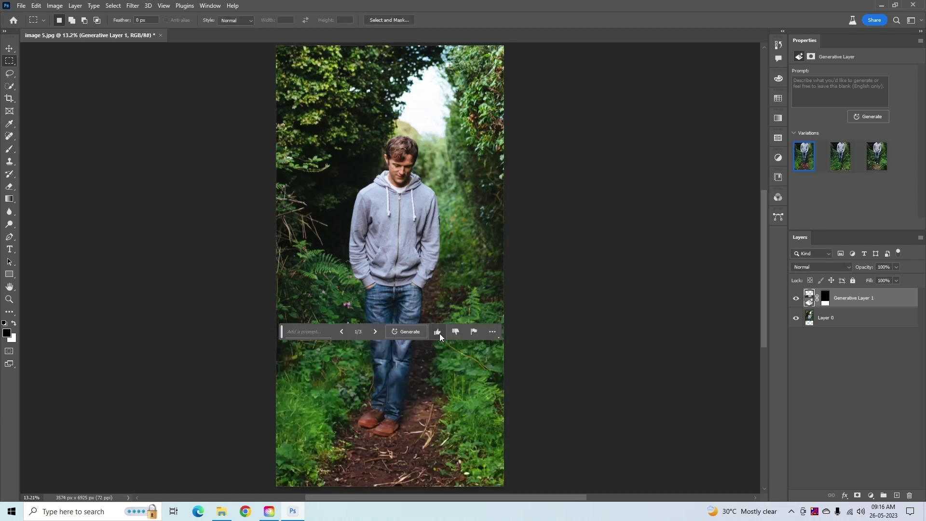
left_click_drag(281, 332, 280, 477)
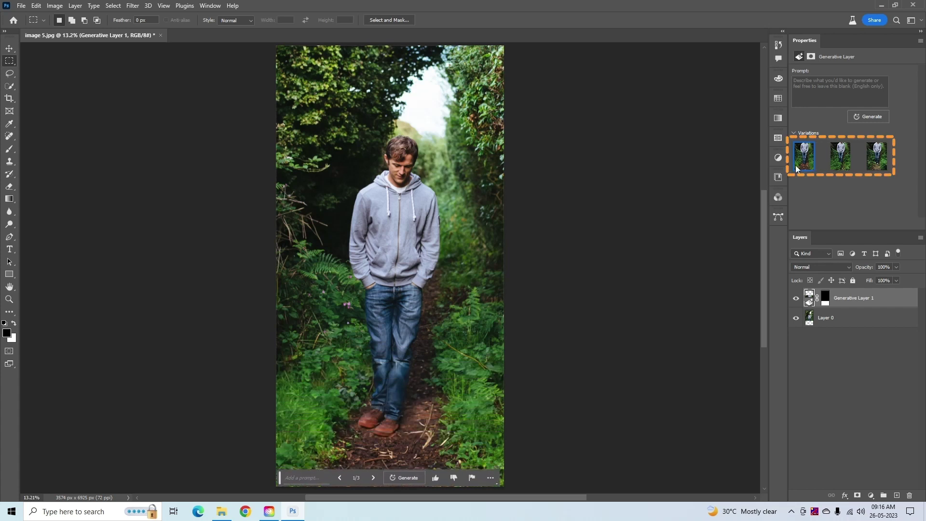
left_click(840, 157)
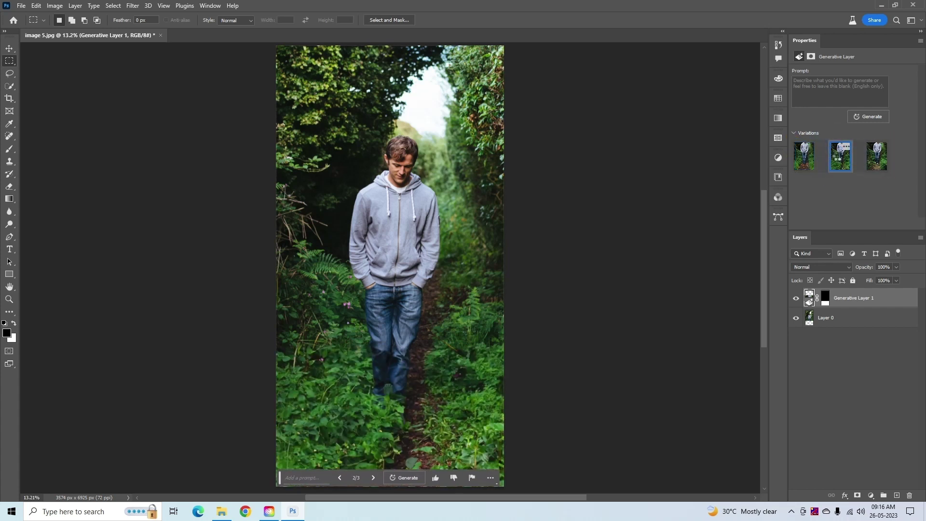
left_click(877, 155)
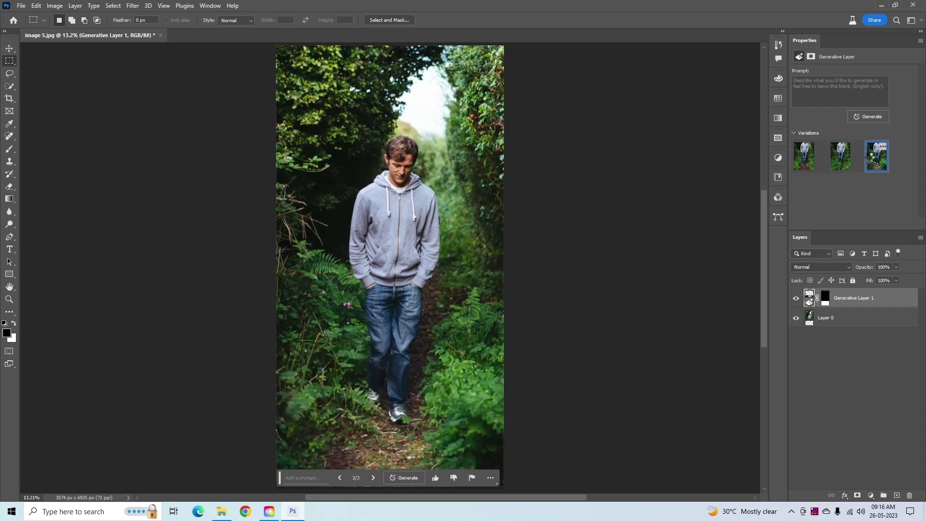